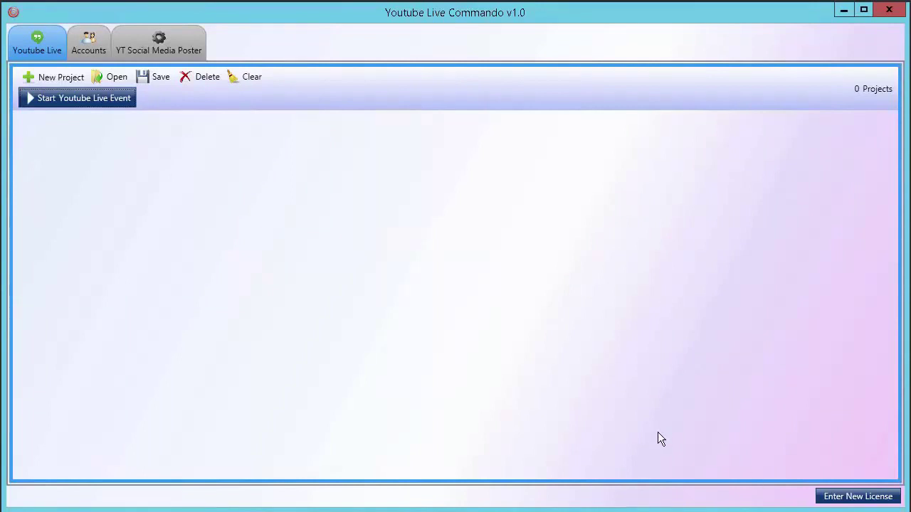
Step: Bring up the Add Accounts dialog from the Accounts list
click(88, 43)
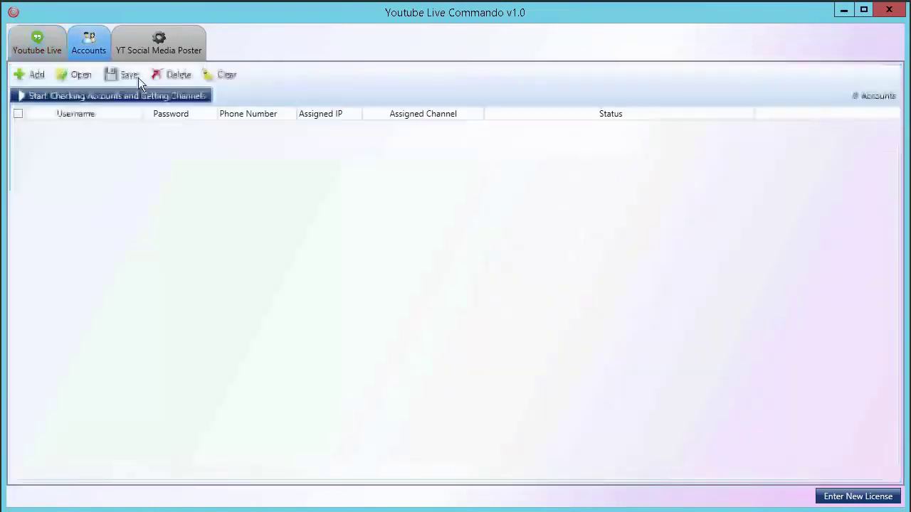
click(27, 77)
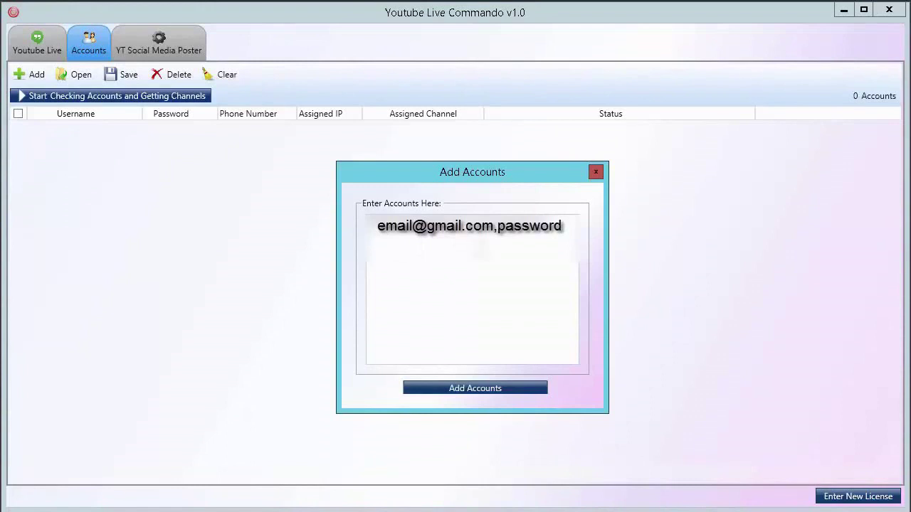
Step: Add the entered account and check it so its channels load
click(478, 390)
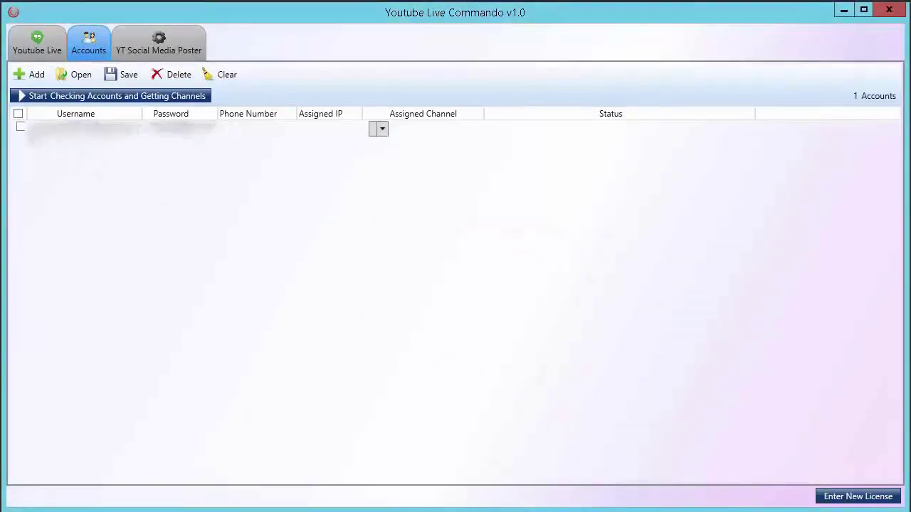
click(22, 130)
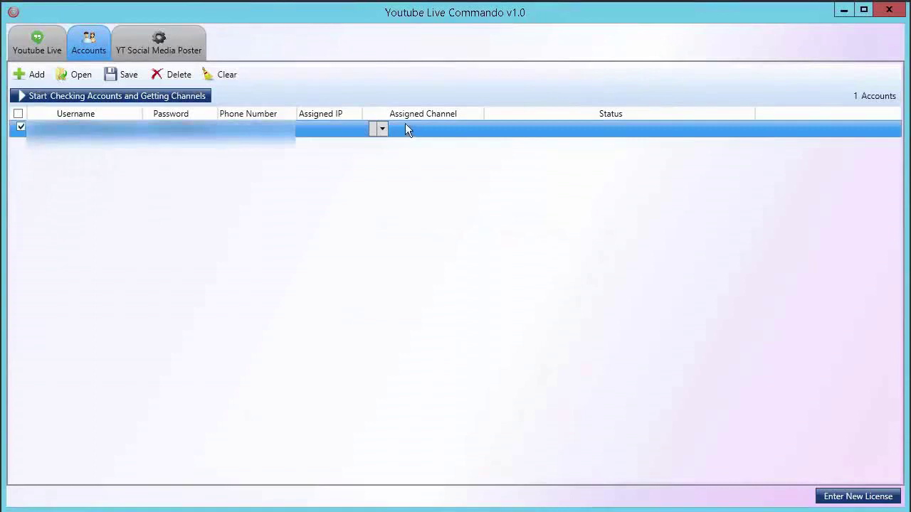
click(83, 92)
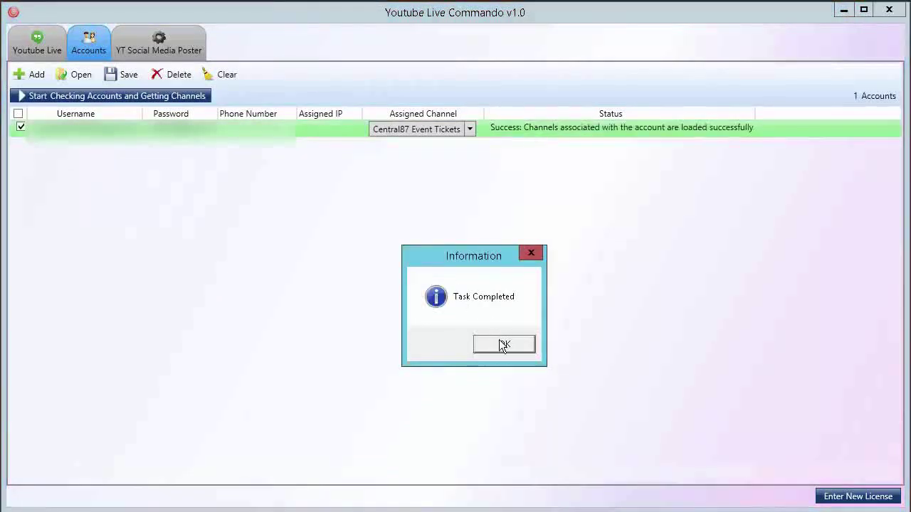
click(502, 343)
Step: Assign Marketing Made Easy TV as the account's channel and return to Youtube Live projects
click(470, 129)
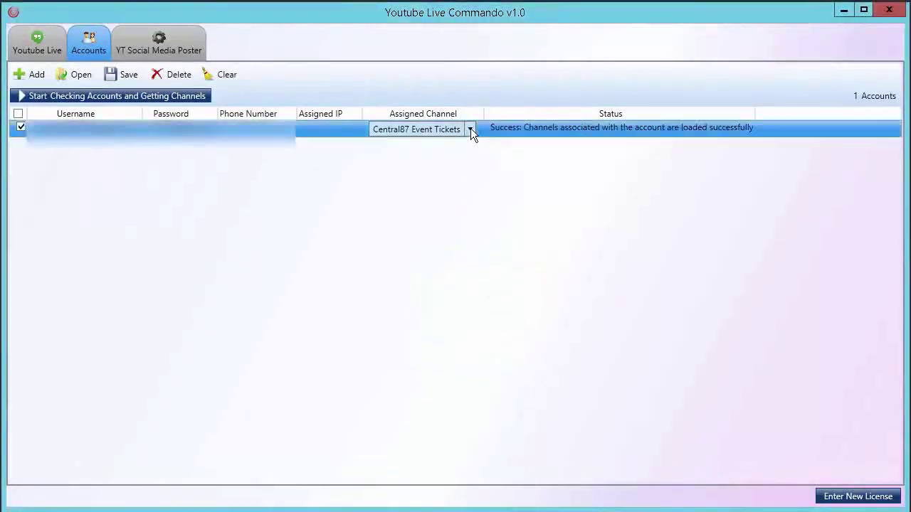
click(428, 173)
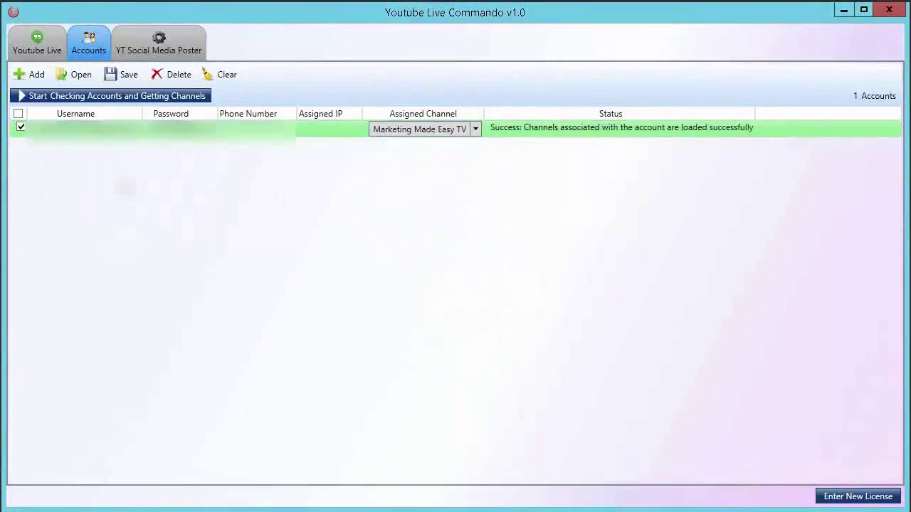
click(37, 51)
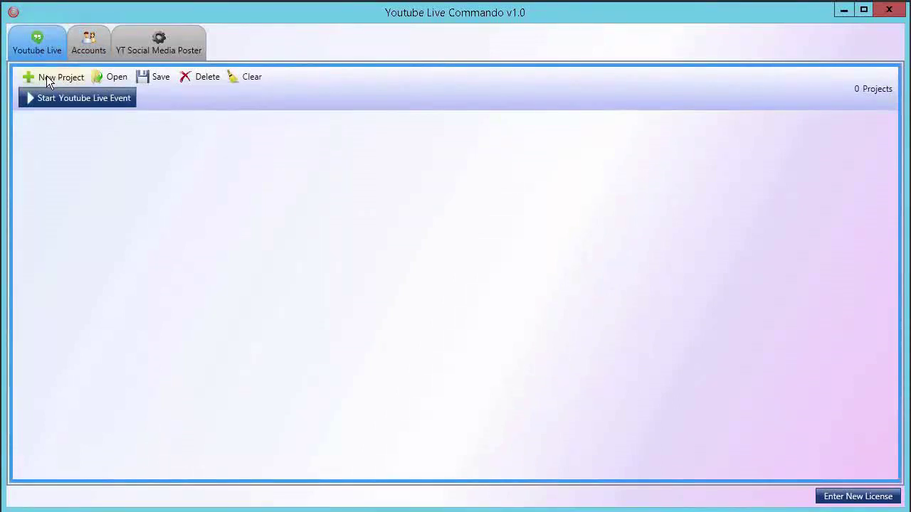
Step: Draft project ScriptDoll titled 'ScriptDoll Review - Ben Adkins Makes Copywriting Easier'
click(46, 76)
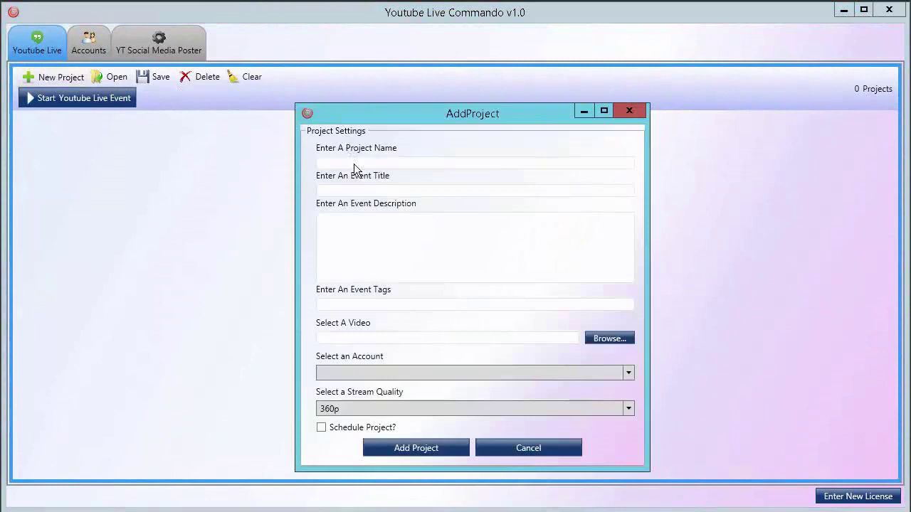
click(354, 164)
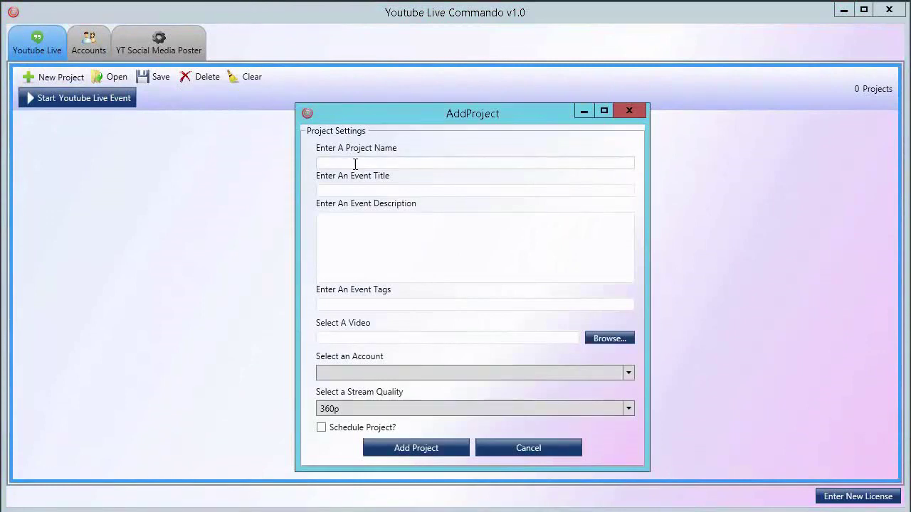
text(ScriptDoll)
key(Tab)
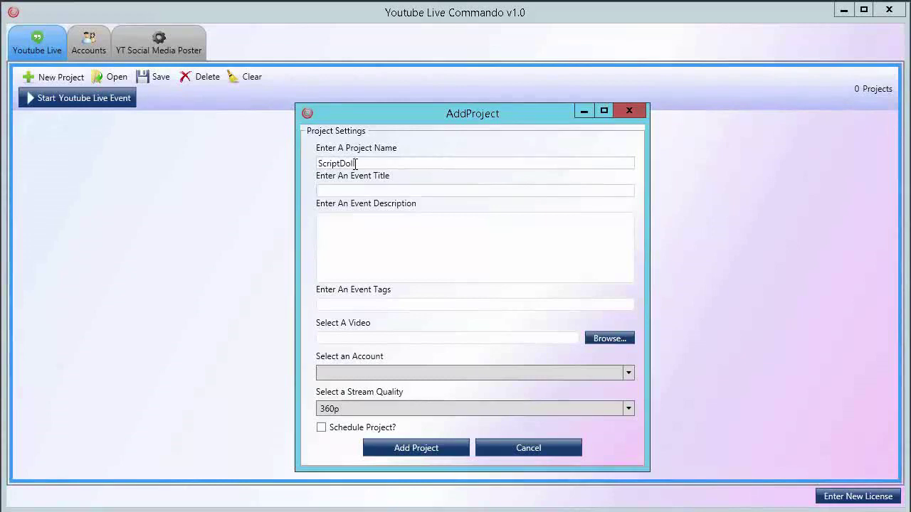
text(Script)
text(Doll Re)
text(view)
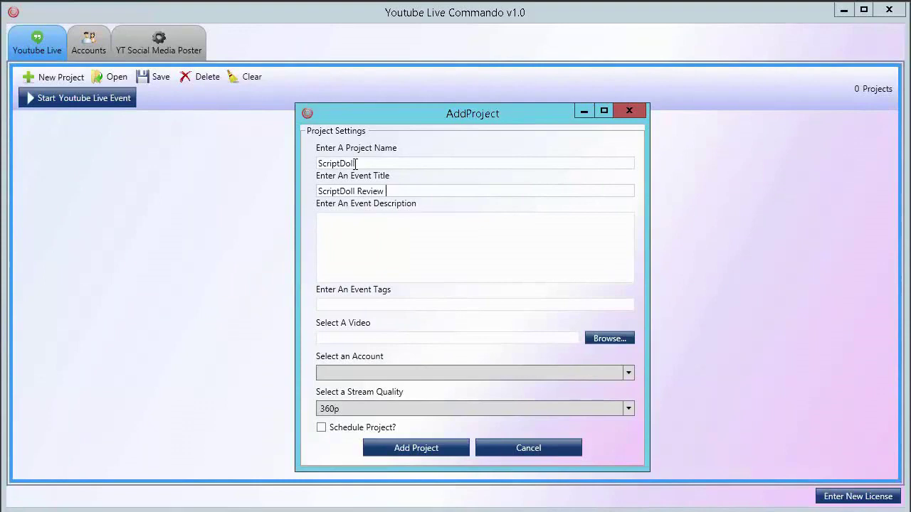
text(-)
text( Ben Adkins )
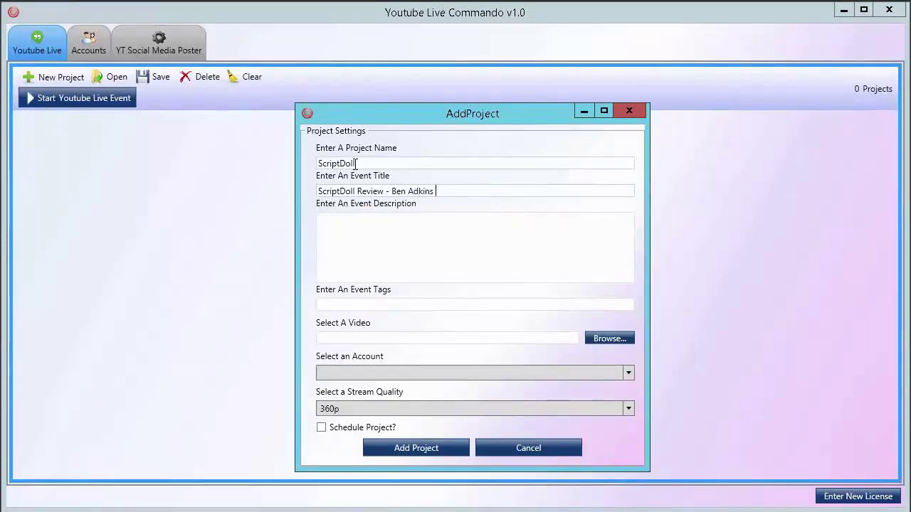
text(Makes C)
text(opy)
text(writing E)
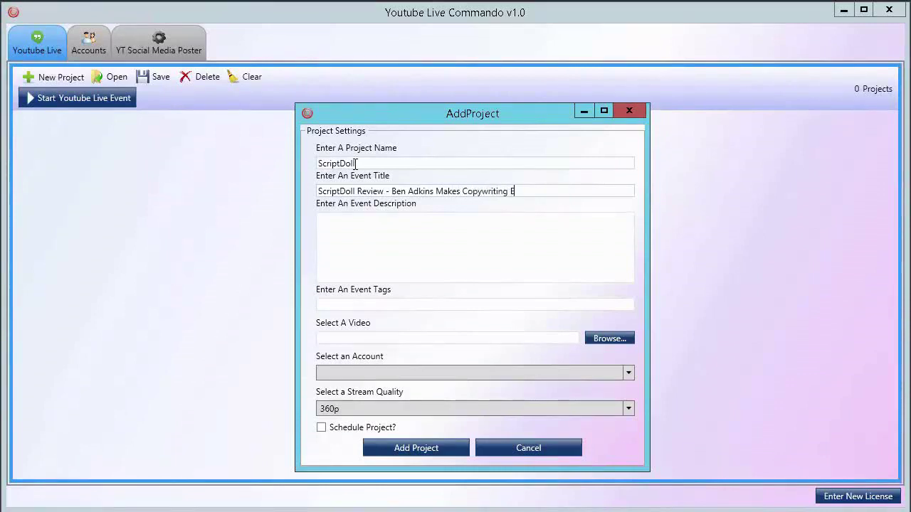
text(asier)
click(458, 248)
Step: Paste the ScriptDoll review text from Notepad++ into the event description
key(alt+Tab)
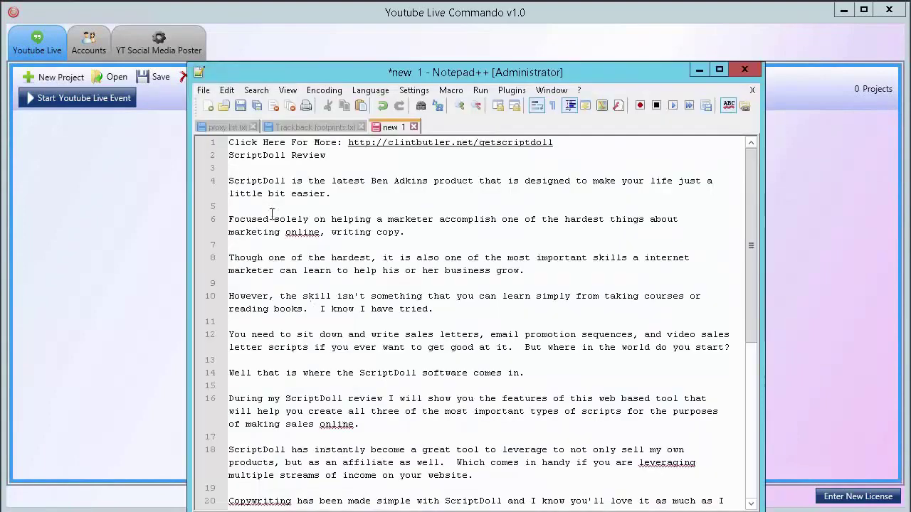
mouse_move(231, 148)
mouse_down()
mouse_move(377, 502)
mouse_move(348, 489)
mouse_up()
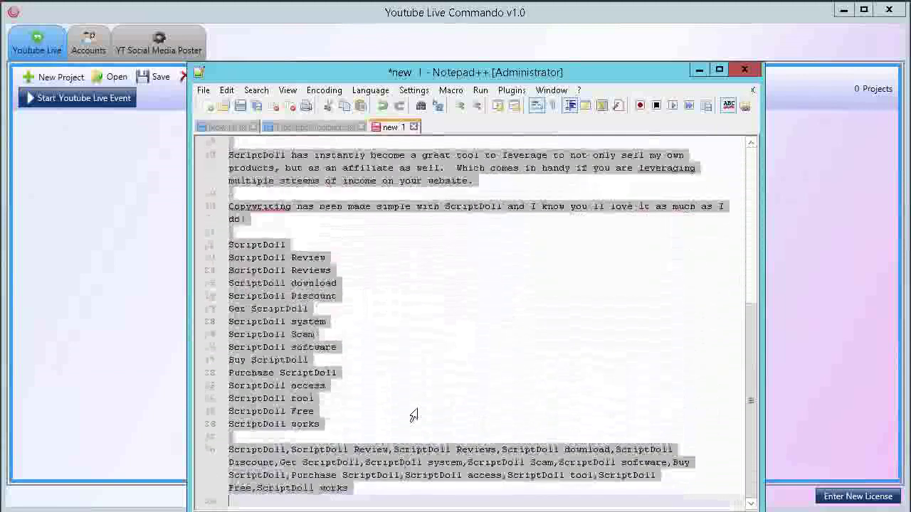
key(alt+Tab)
right_click(392, 245)
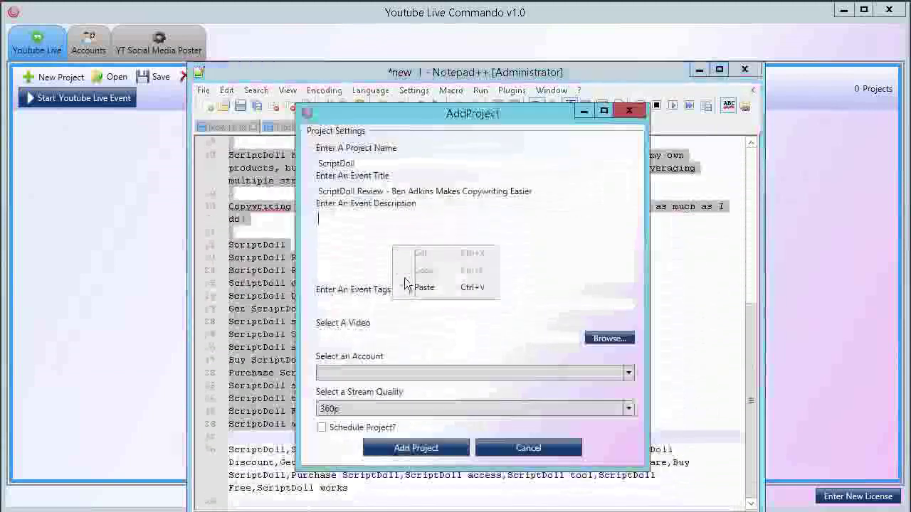
click(412, 286)
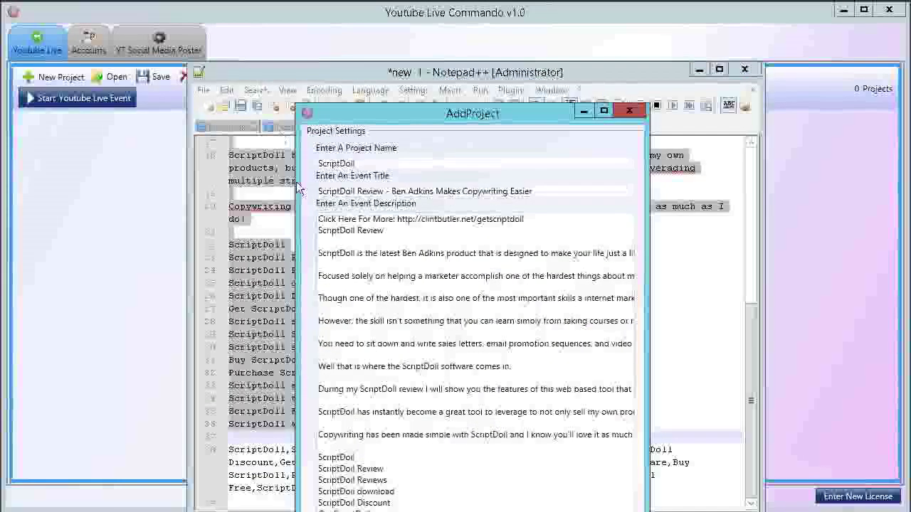
Step: Copy the comma-separated keyword line from Notepad++ into the Event Tags field
key(alt+Tab)
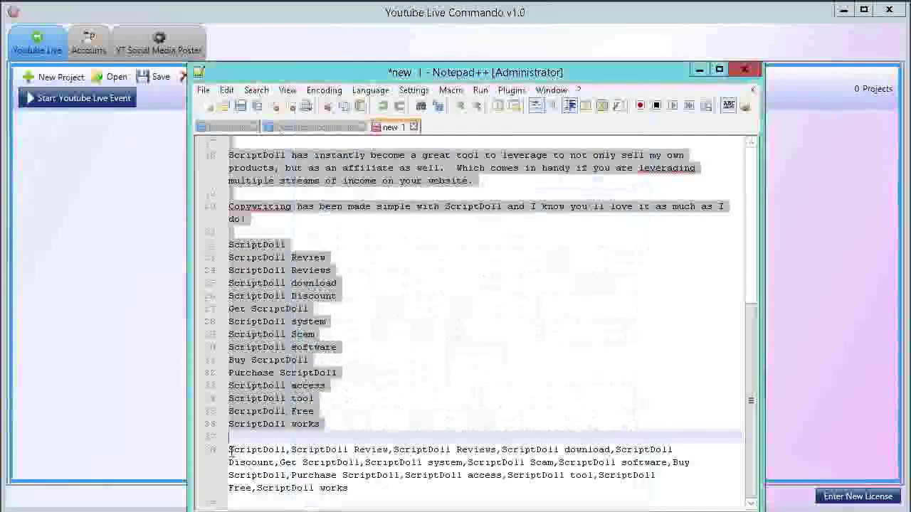
triple_click(313, 485)
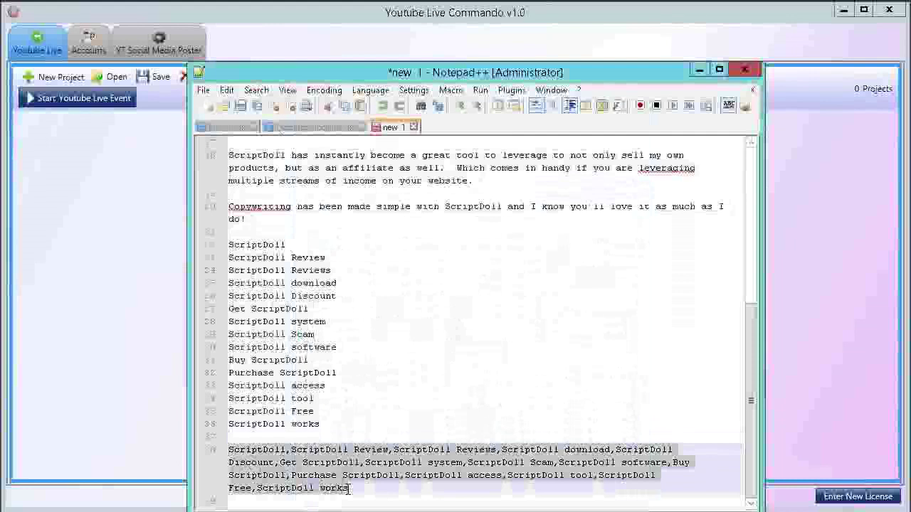
right_click(331, 475)
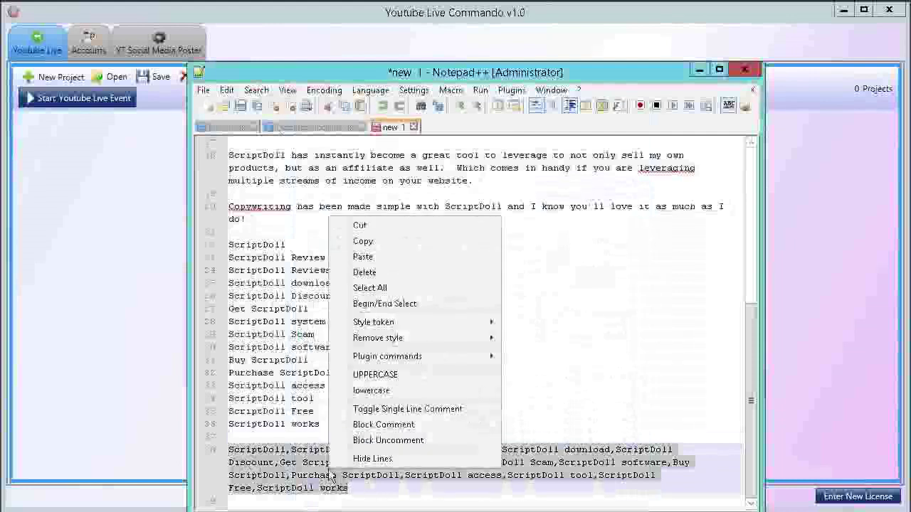
click(359, 241)
key(alt+Tab)
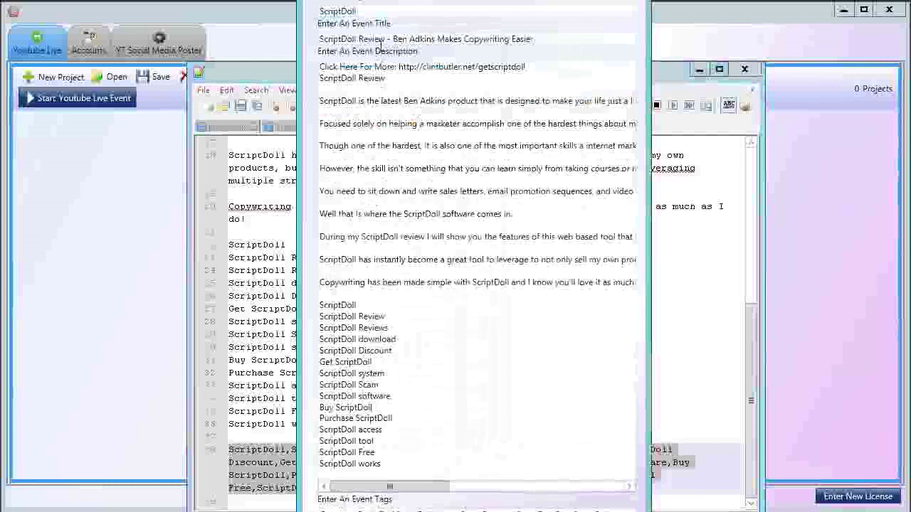
key(ctrl+v)
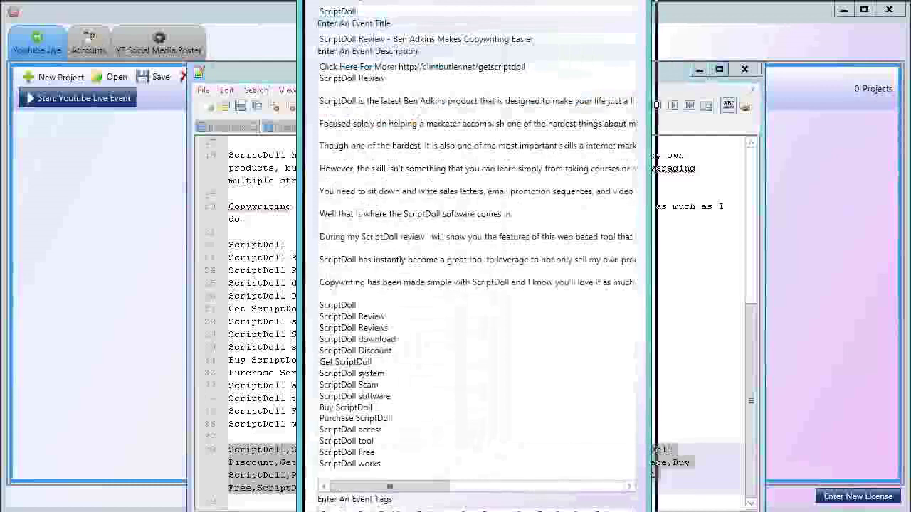
scroll(477, 257, down, 1)
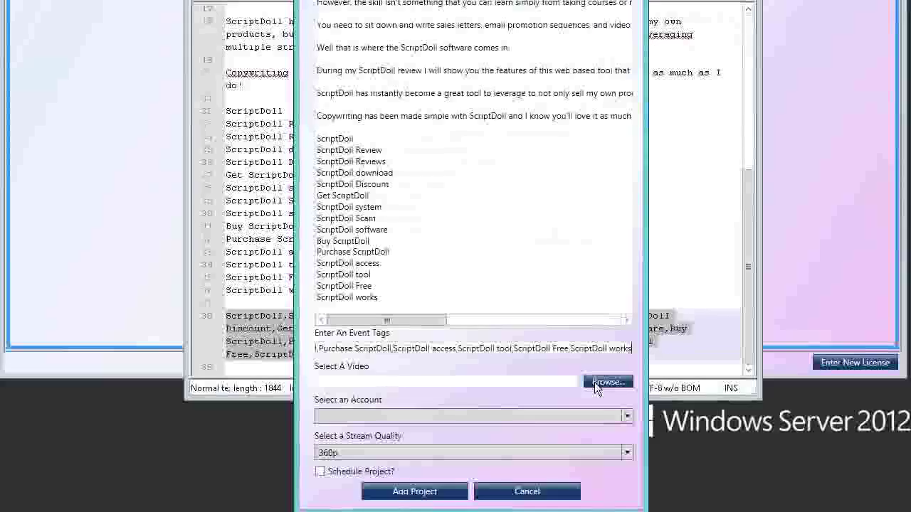
Step: Attach the ScriptDoll Review video file to the event
click(594, 382)
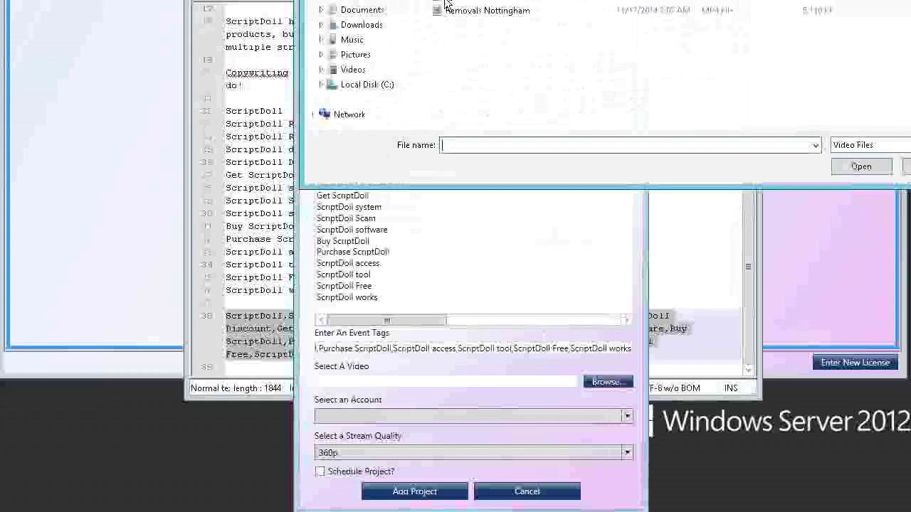
click(576, 3)
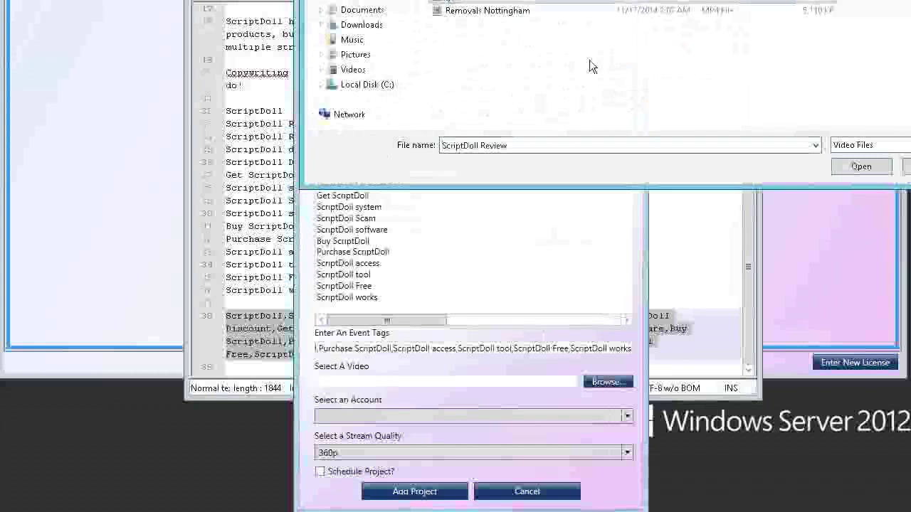
click(840, 164)
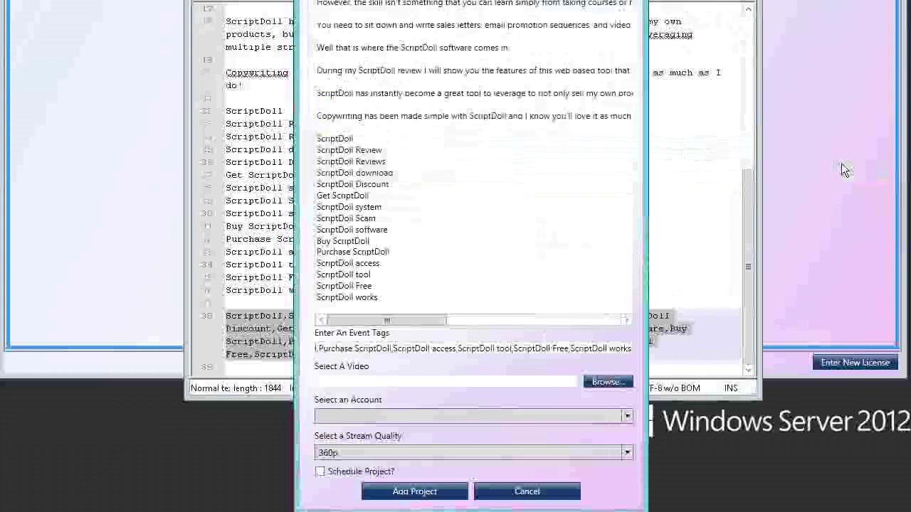
Step: Choose the streaming account and set stream quality to 1080p
click(625, 417)
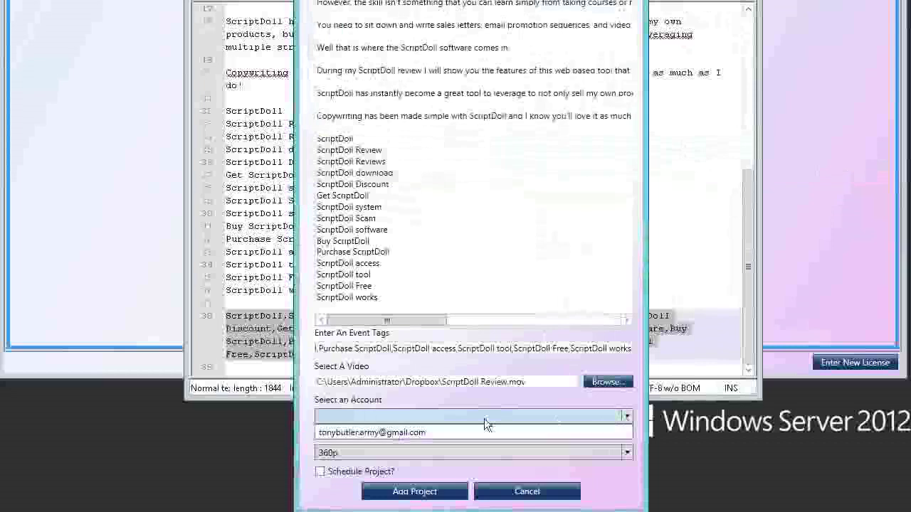
click(387, 436)
click(374, 453)
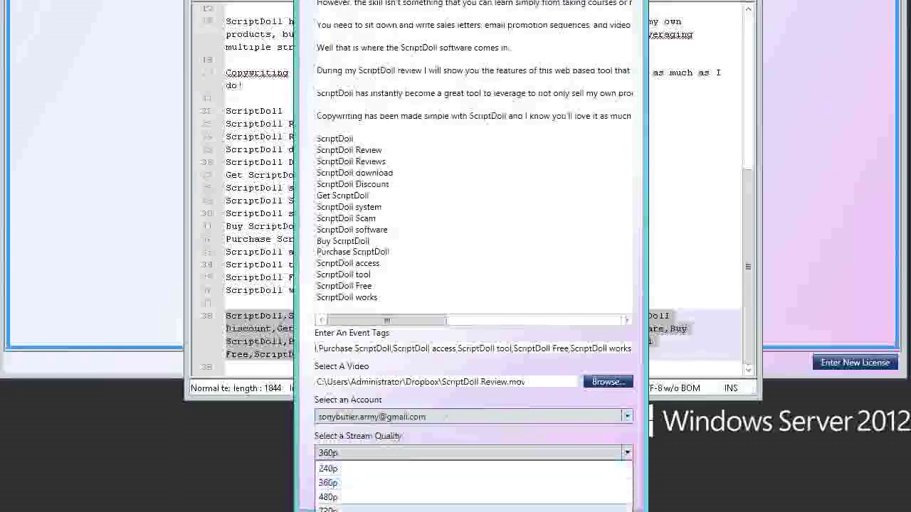
click(328, 511)
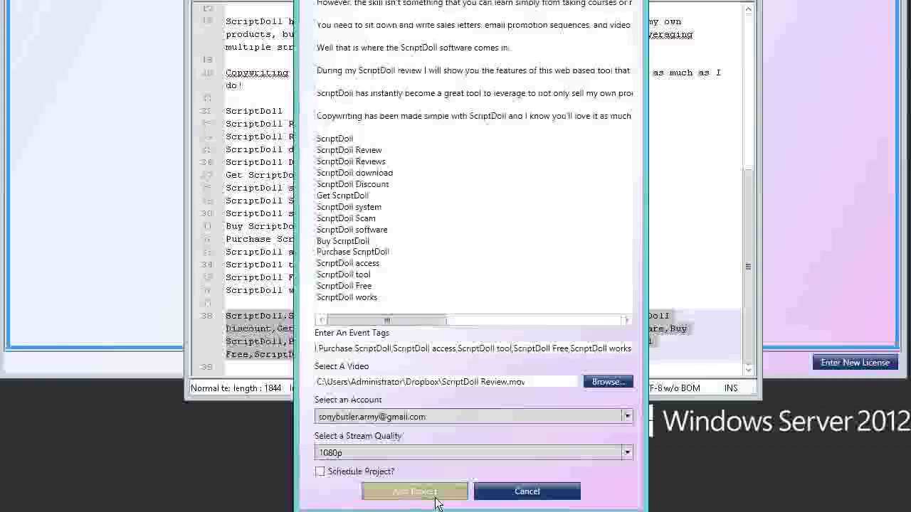
Step: Add the ScriptDoll project and tick it to watch its status reach Completed
click(414, 492)
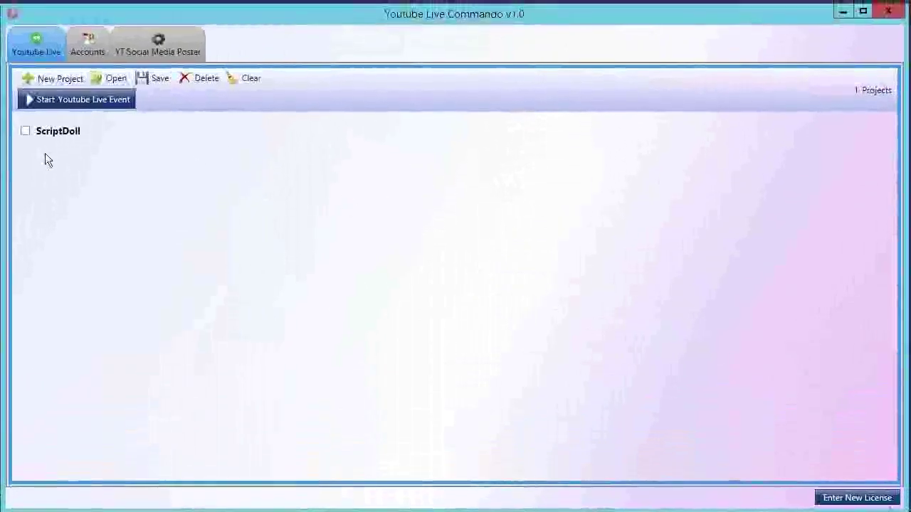
click(24, 130)
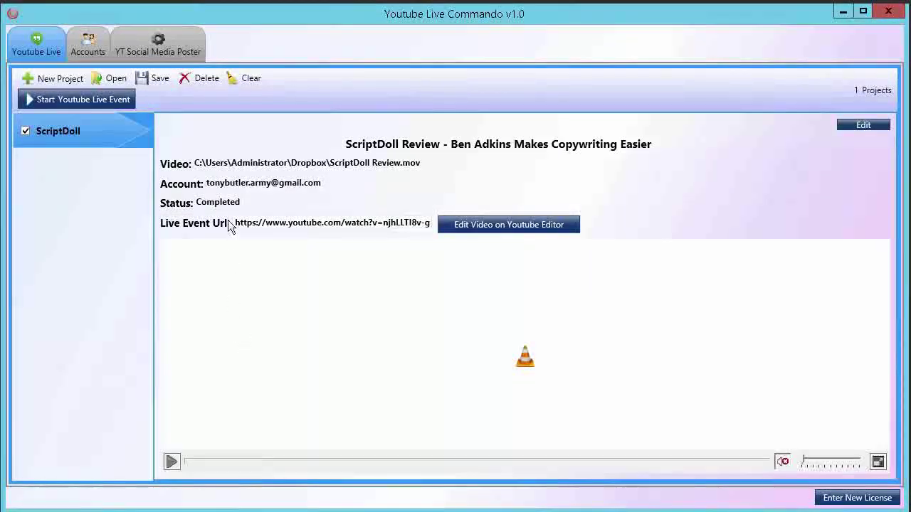
mouse_move(158, 45)
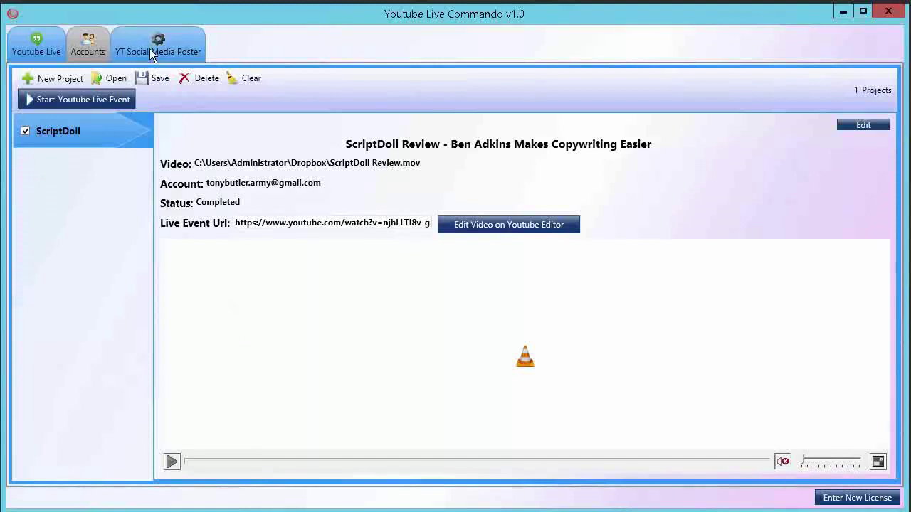
Step: Review the YT Social Media Poster settings, then start social posting
click(151, 52)
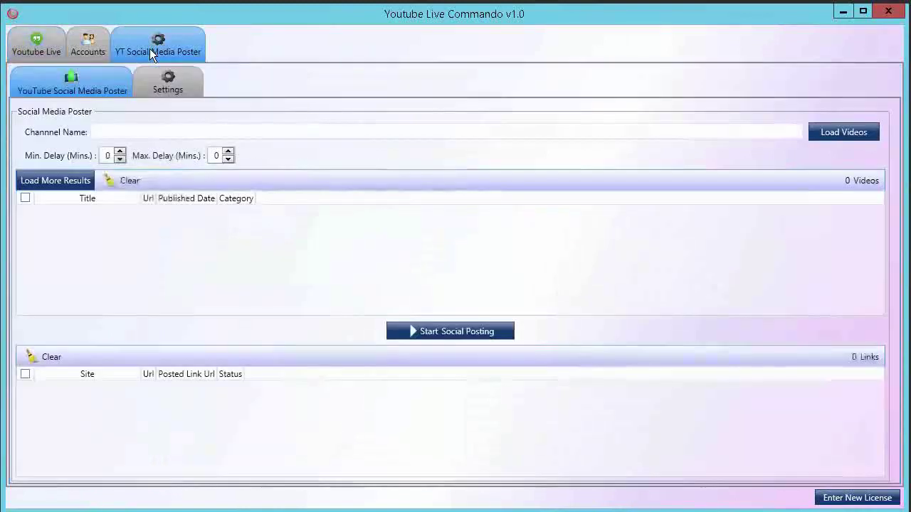
click(174, 90)
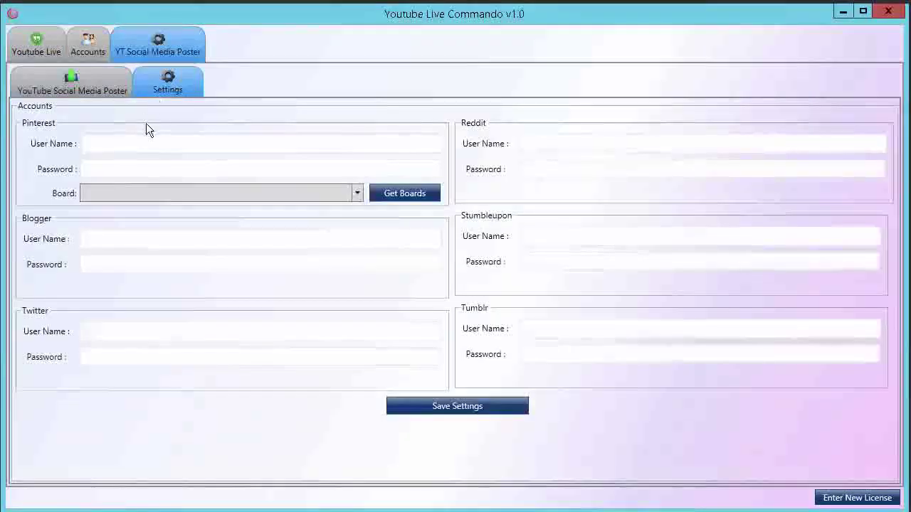
click(60, 82)
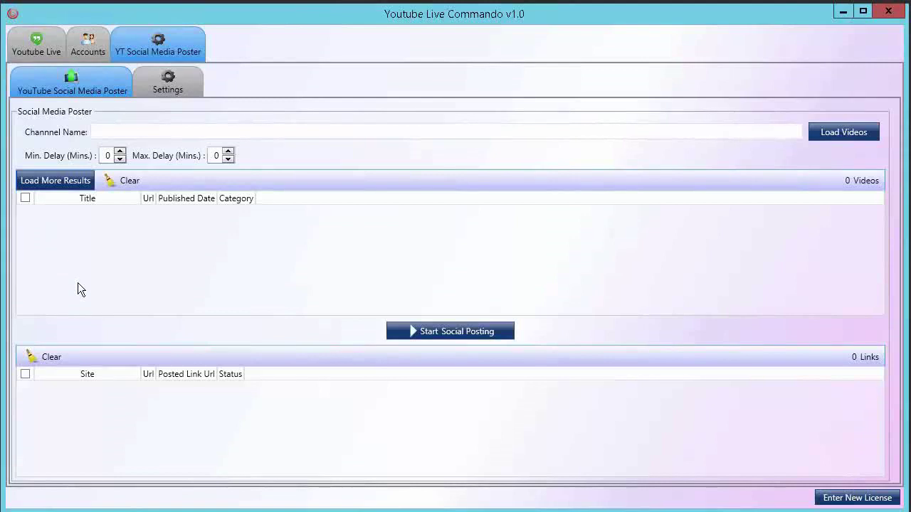
click(417, 329)
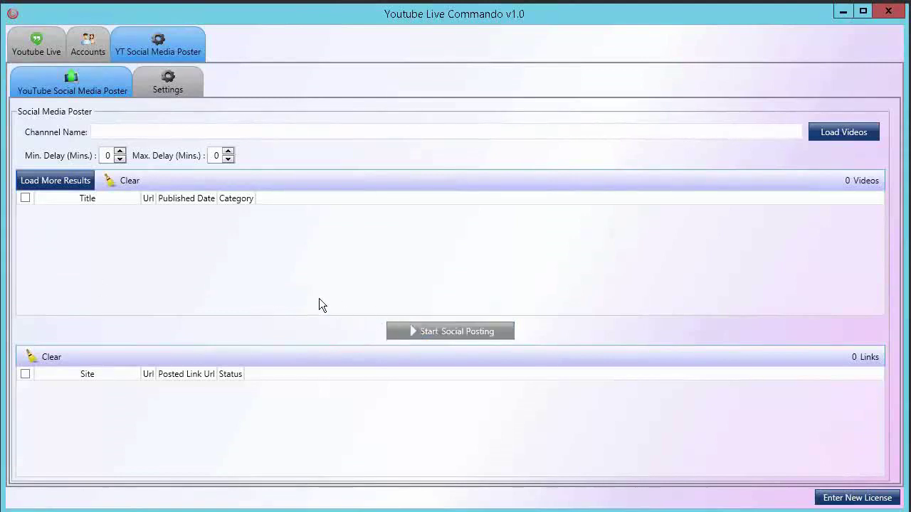